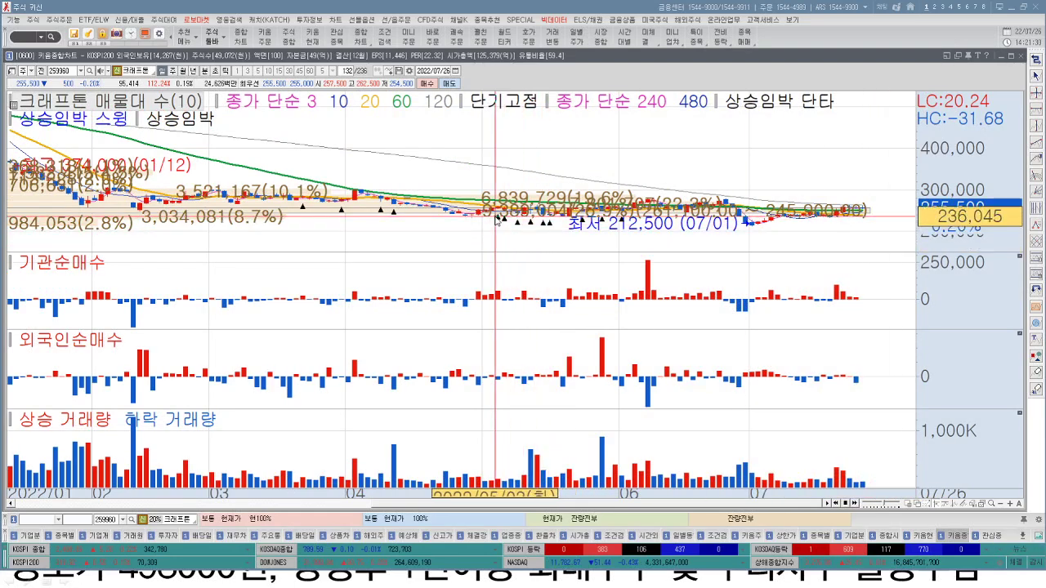
- Highlight the 크래프톤 trading range from late April to late July 2022 with a rectangle on the price chart
mouse_move(539, 220)
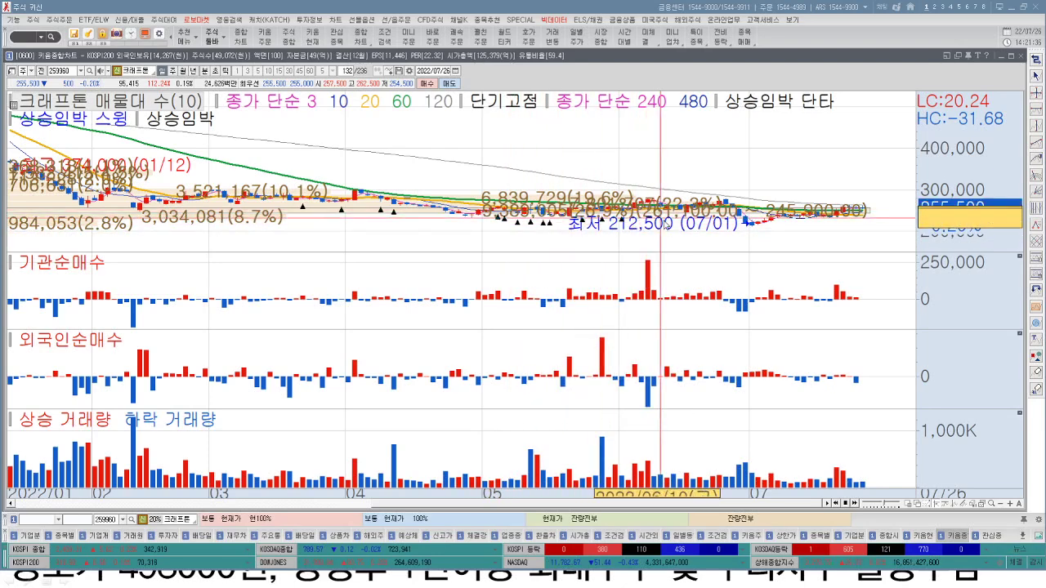
mouse_move(860, 214)
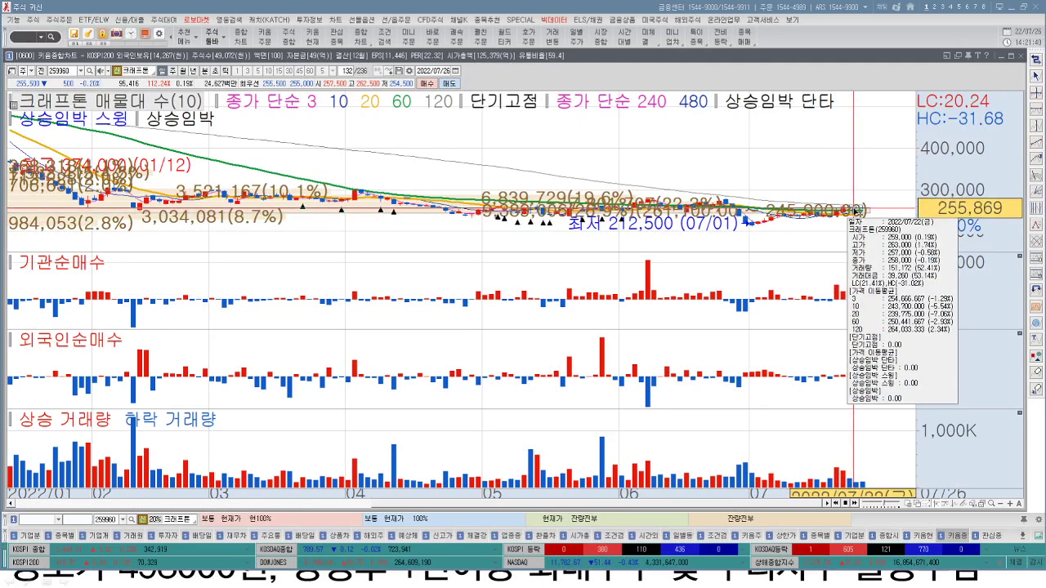
drag(753, 147, 807, 144)
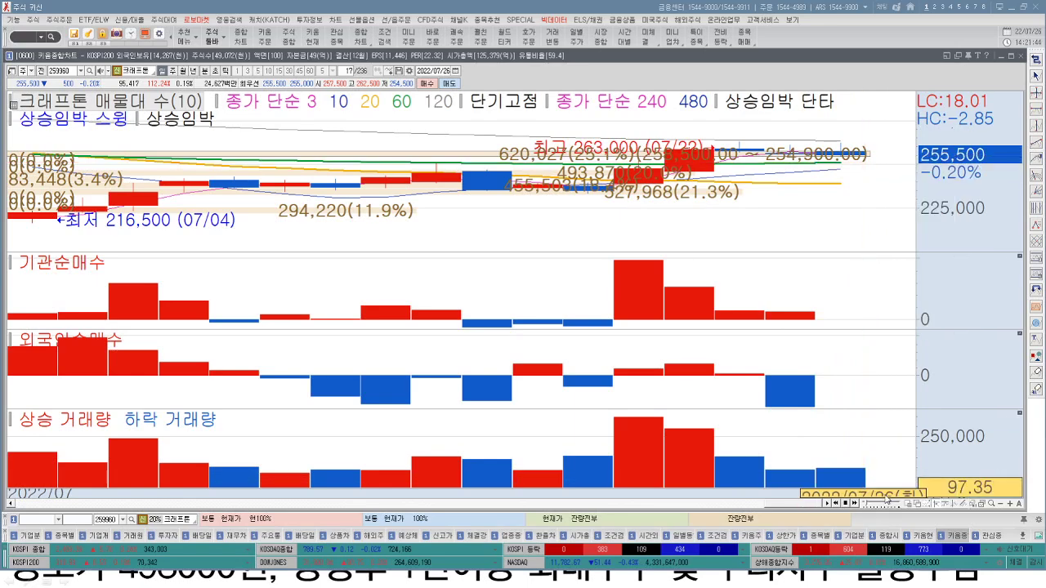
scroll(888, 500, down, 5)
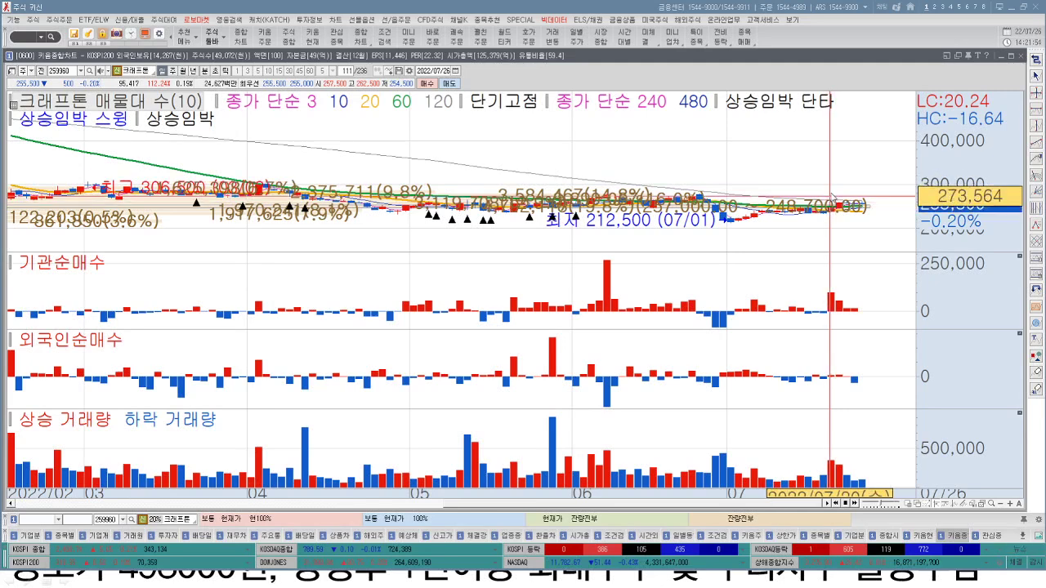
mouse_move(856, 209)
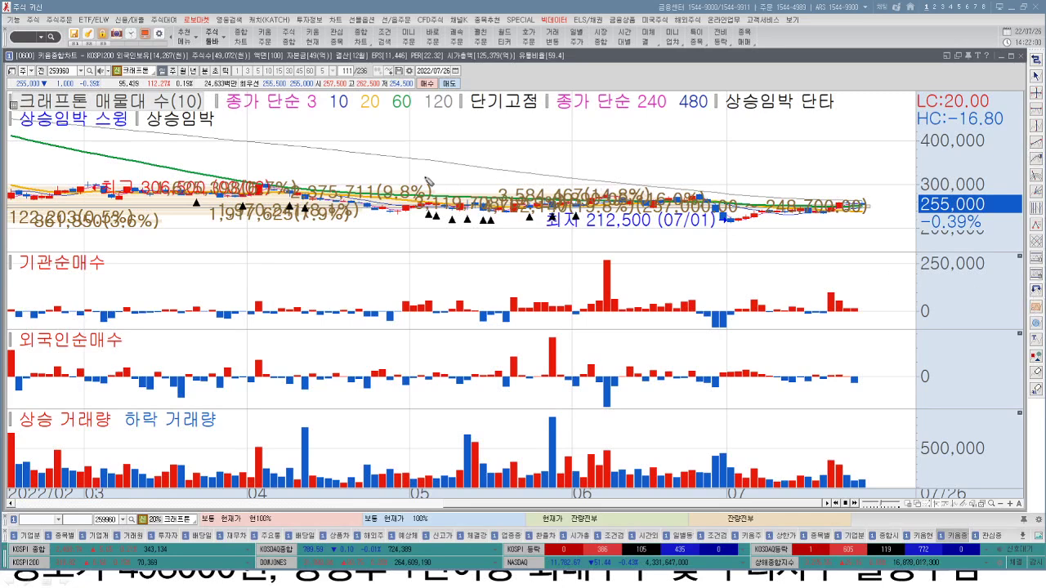
mouse_move(397, 177)
mouse_down()
mouse_move(602, 205)
mouse_move(892, 216)
mouse_up()
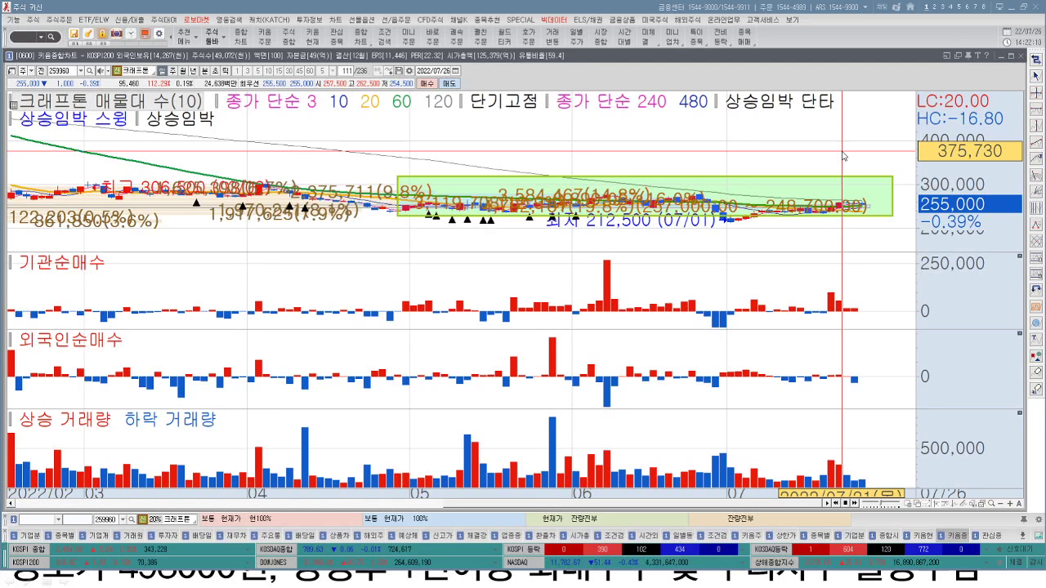
mouse_move(448, 214)
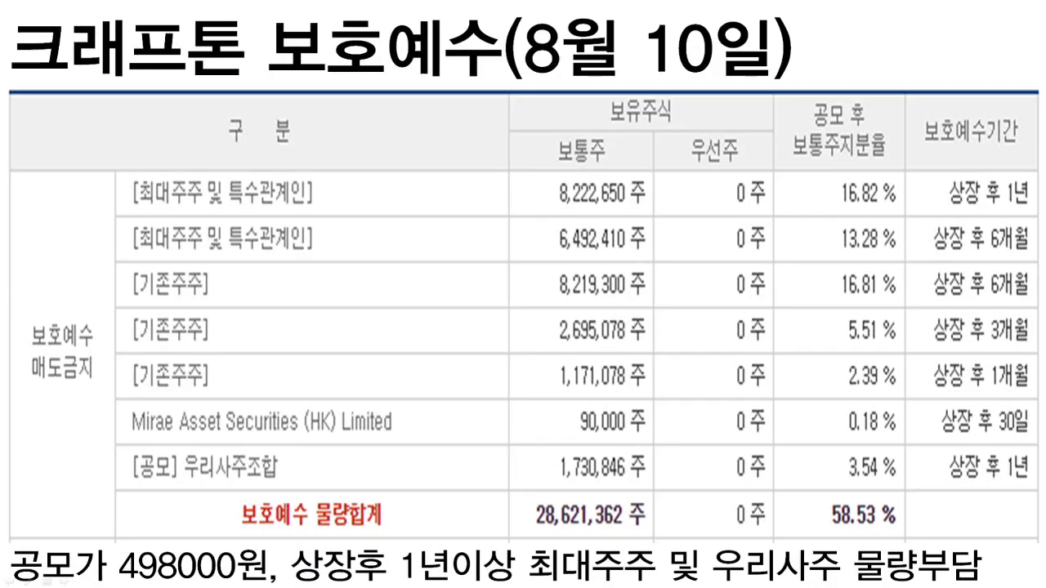
- Advance to the 카카오뱅크 보호예수 slide and temporarily circle the 우리사주조합 share count of 13,090,000 and its 2.76% stake
key(Right)
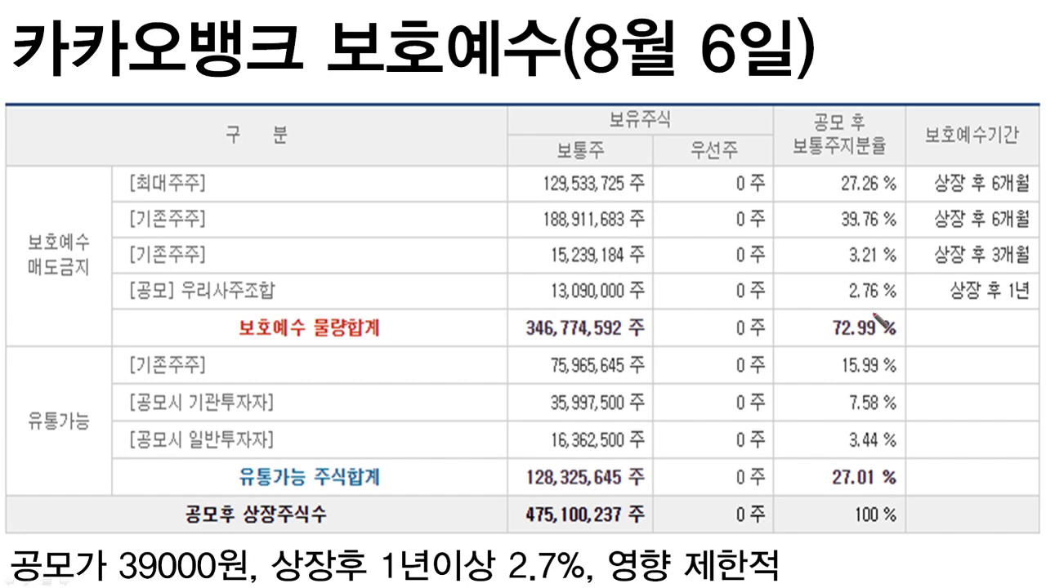
drag(875, 313, 889, 308)
mouse_move(646, 307)
mouse_down()
mouse_move(564, 315)
mouse_move(631, 312)
mouse_up()
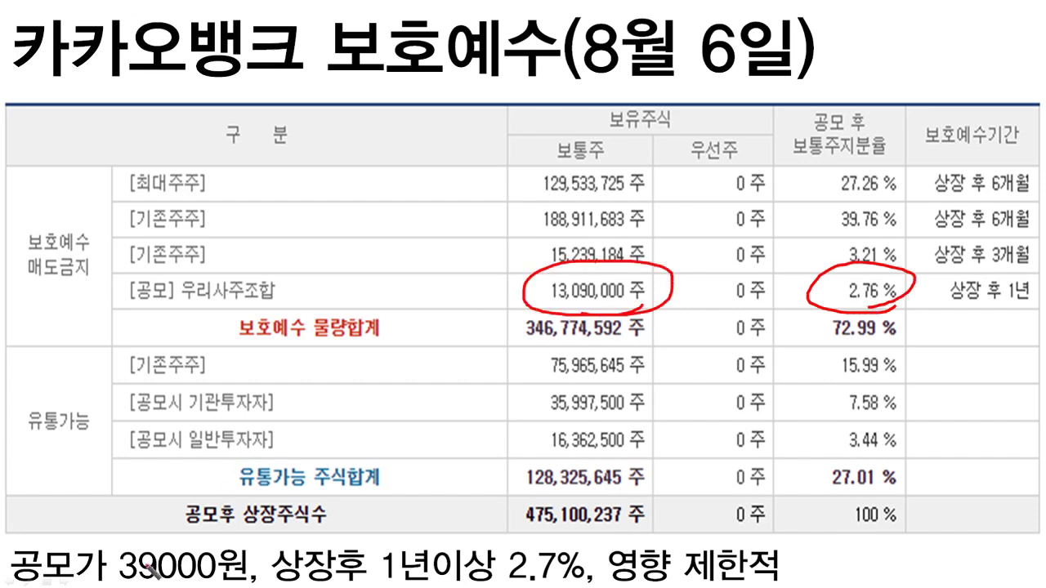
key(e)
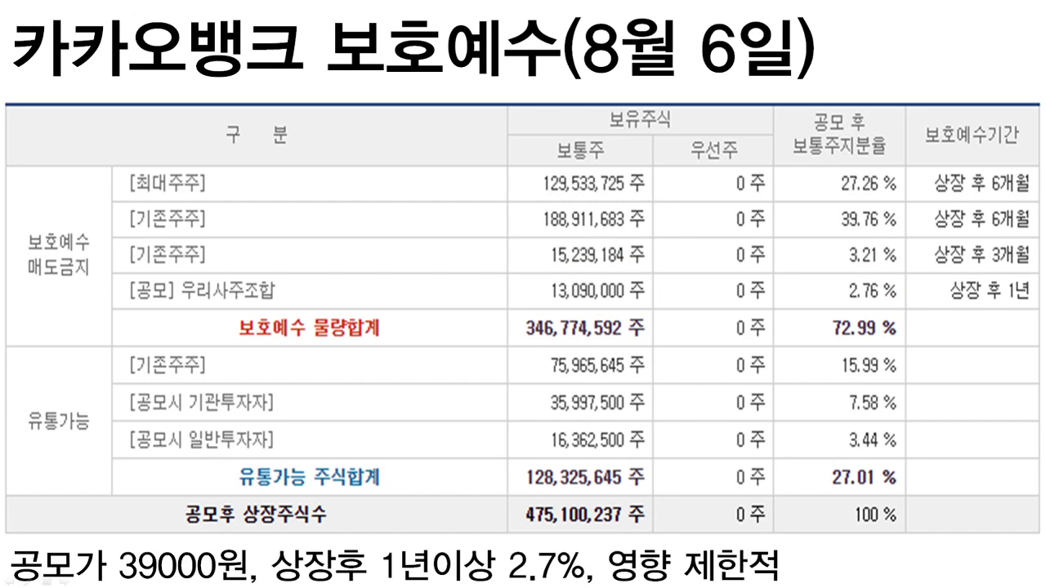
- Switch to the Kiwoom trading program and load the 카카오뱅크 chart with its full price history since listing
key(alt+Tab)
text(카페)
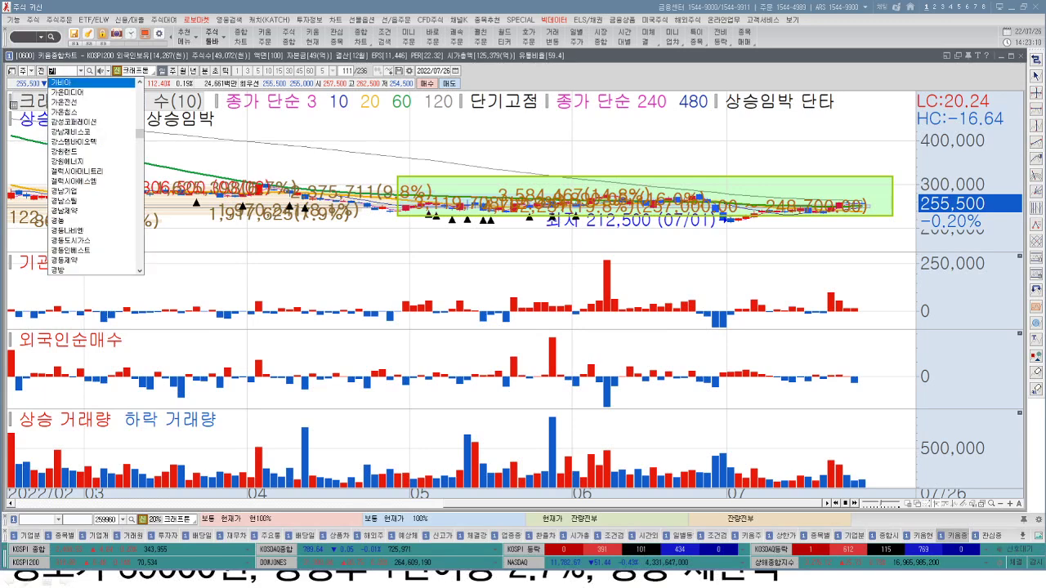
key(BackSpace)
text(카오뱅크)
key(Return)
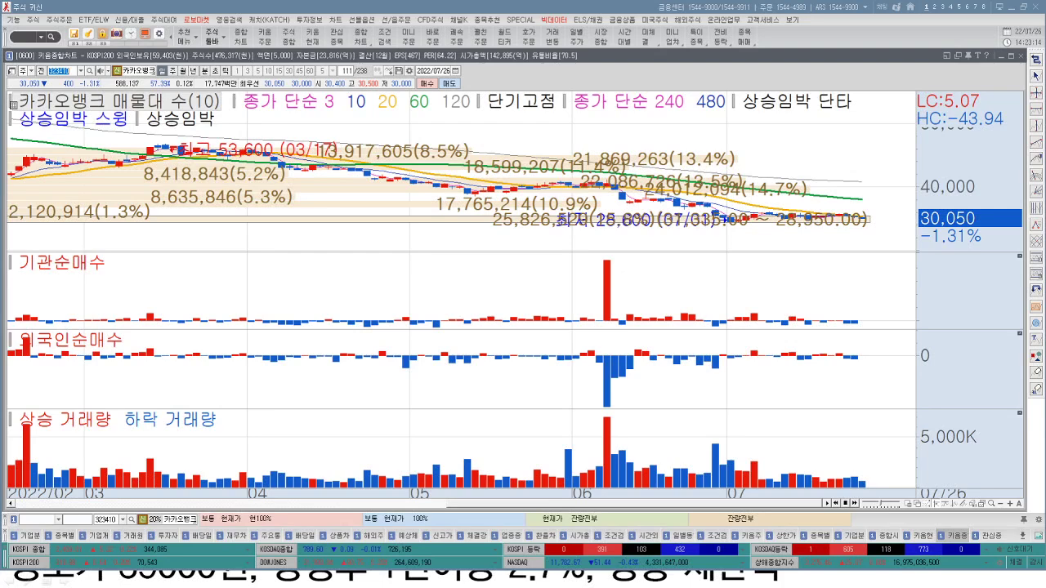
scroll(270, 235, up, 5)
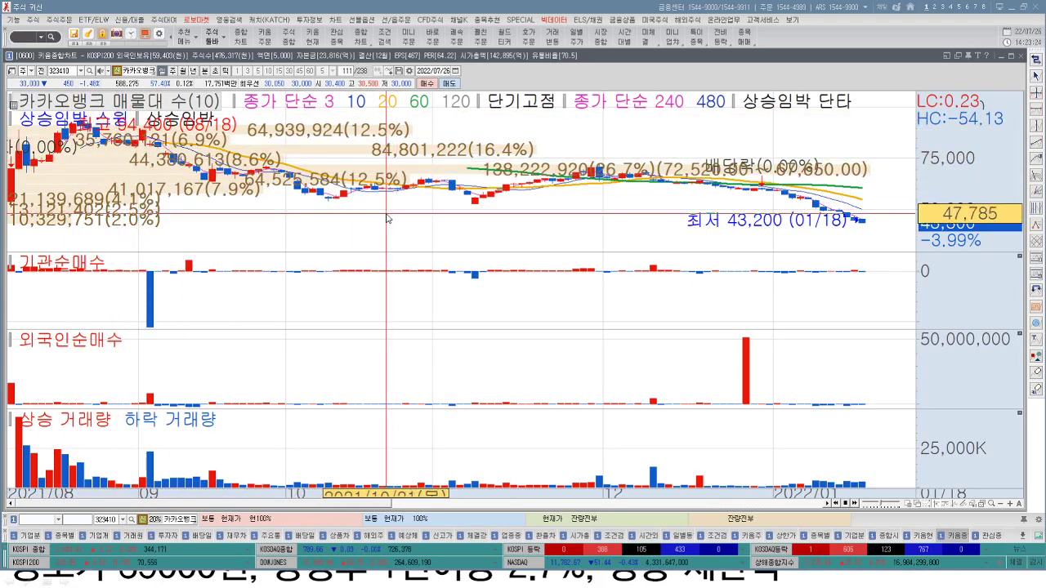
click(897, 504)
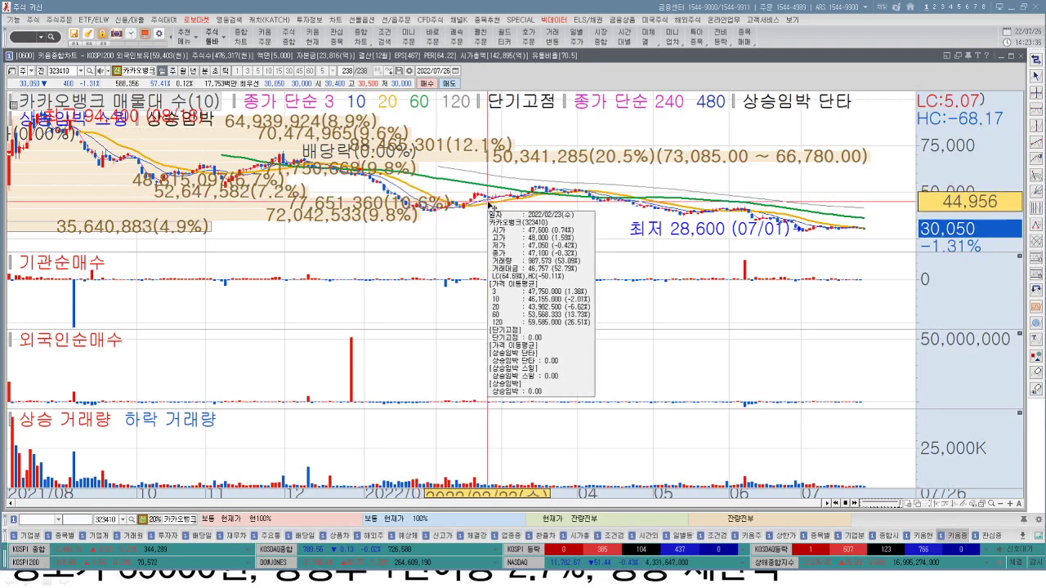
- Draw a horizontal line at about 39,635 on the 카카오뱅크 chart, close to the 39,000-won offer price
click(1033, 145)
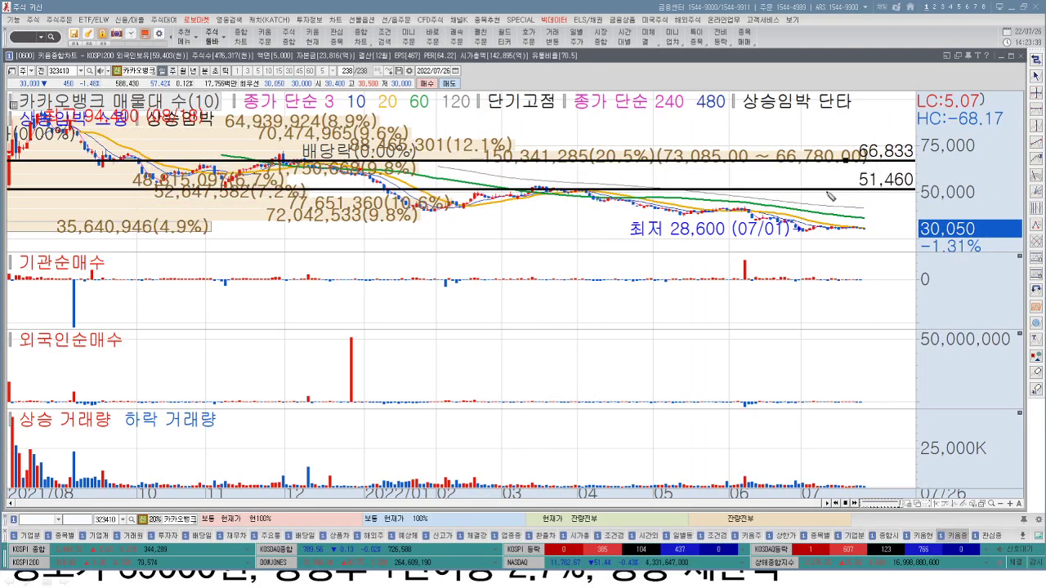
click(823, 194)
click(831, 211)
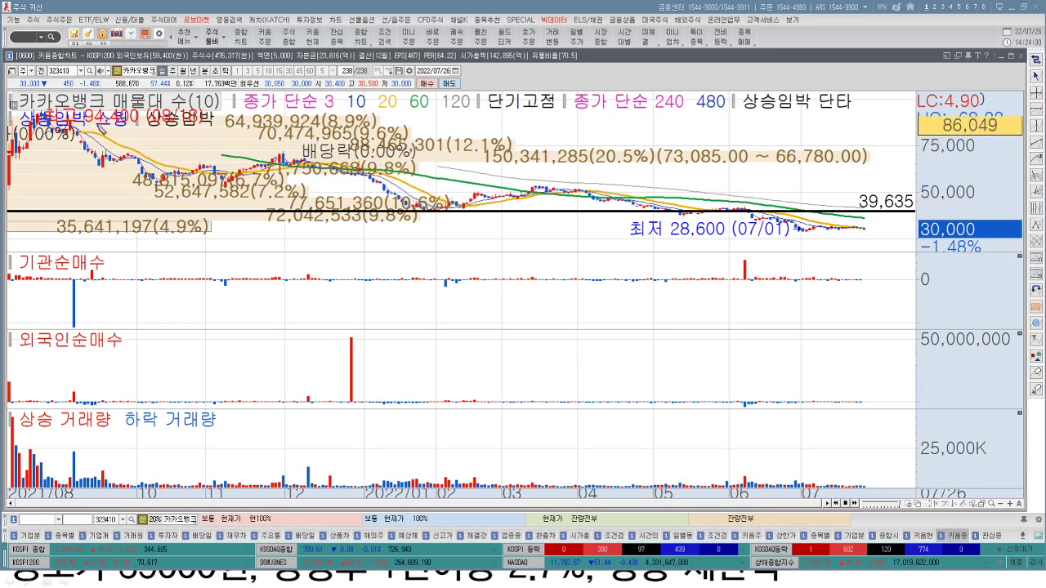
- Draw a falling line from the August 2021 high to the July 2022 low, and an arrow from the latest price up to the horizontal line
drag(94, 122, 806, 236)
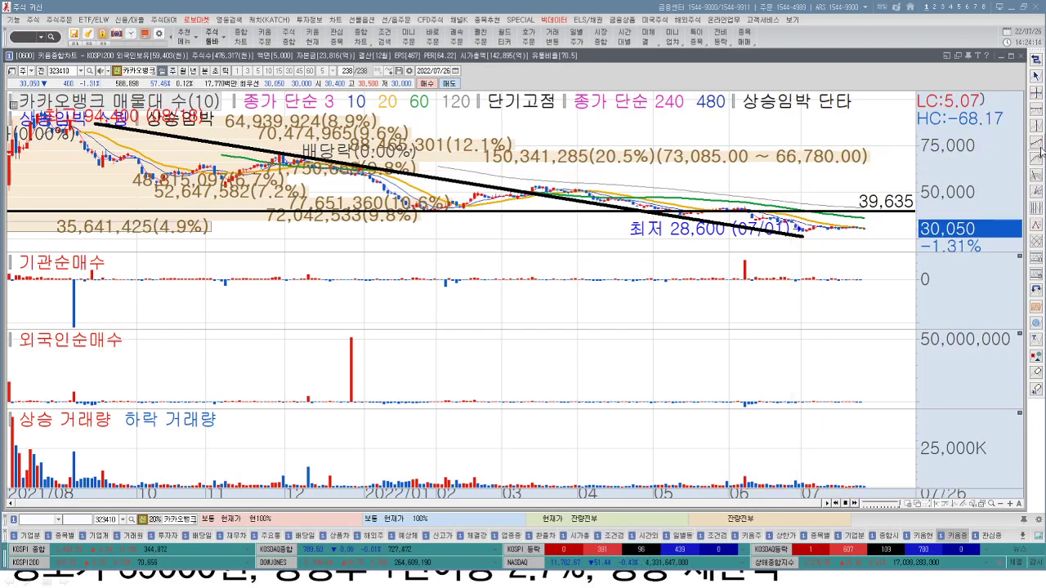
drag(868, 239, 881, 213)
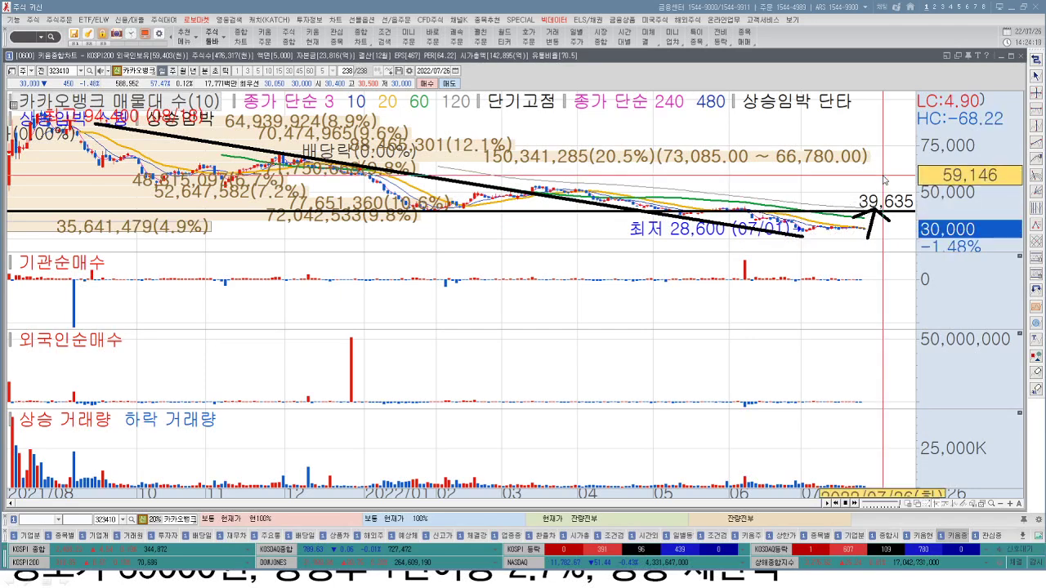
- Box the area just after the latest 카카오뱅크 candle and draw a short rising line over the latest volume bars
drag(907, 121, 514, 120)
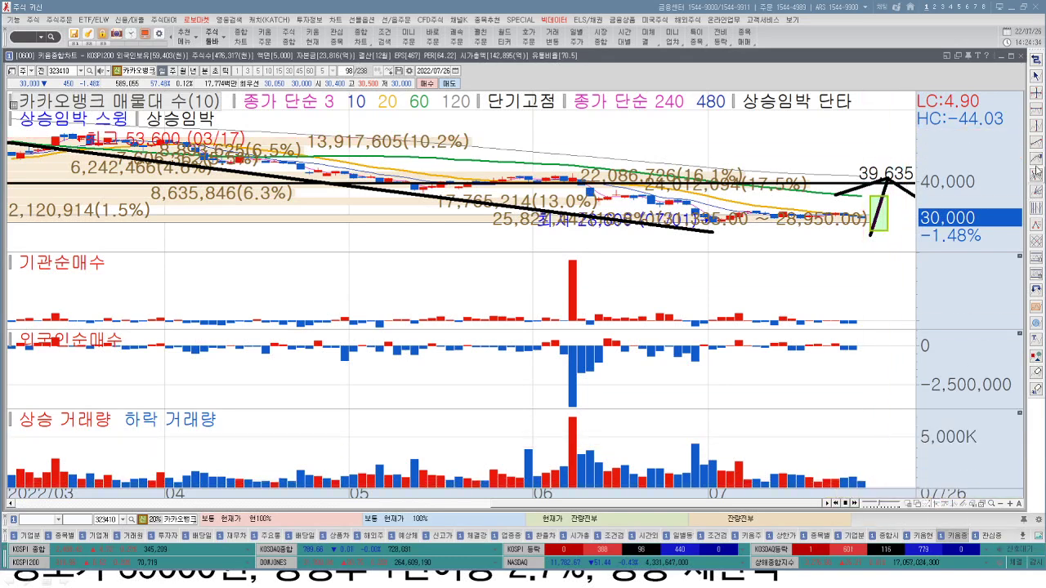
drag(843, 483, 870, 447)
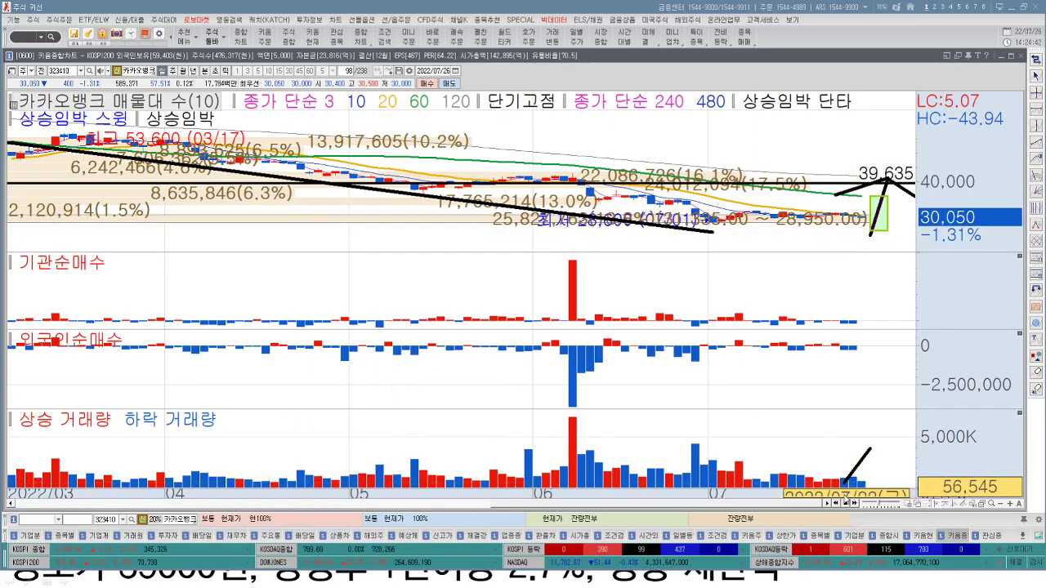
scroll(892, 506, down, 3)
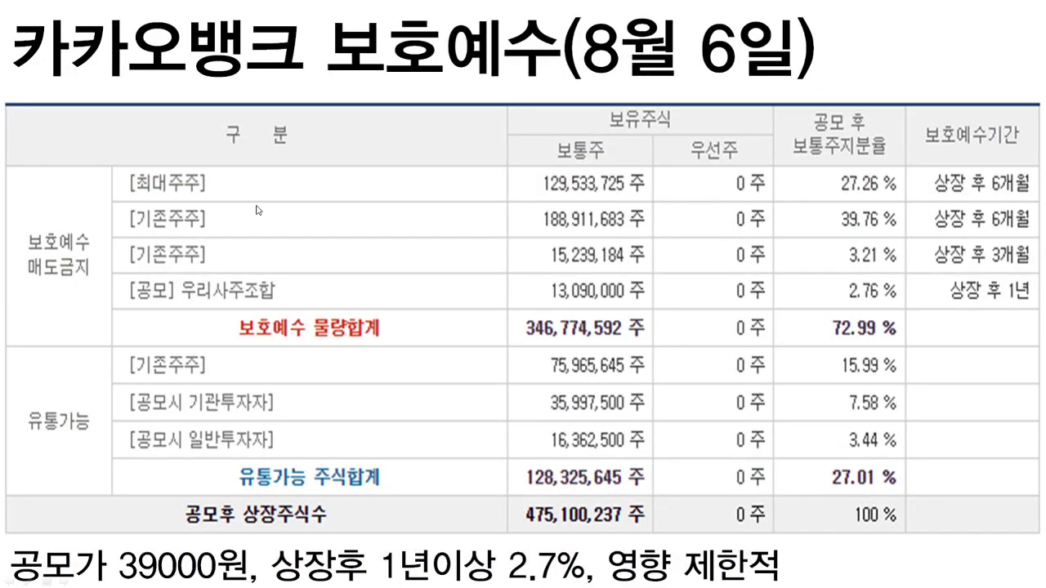
- Advance the presentation by one slide and load the 일진하이솔루스 chart in the trading program, showing prices up to 07/26
click(257, 210)
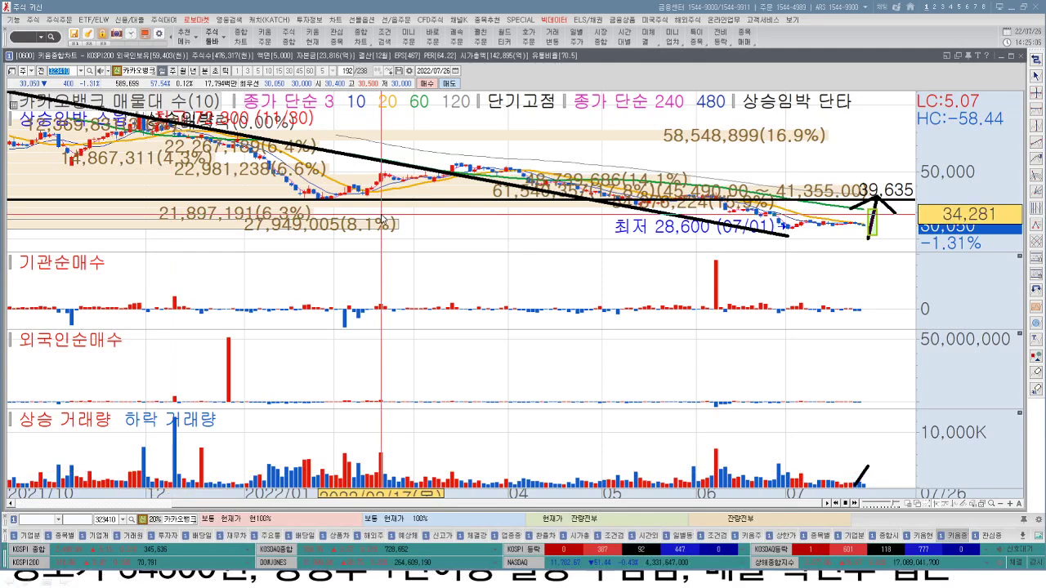
text(일진)
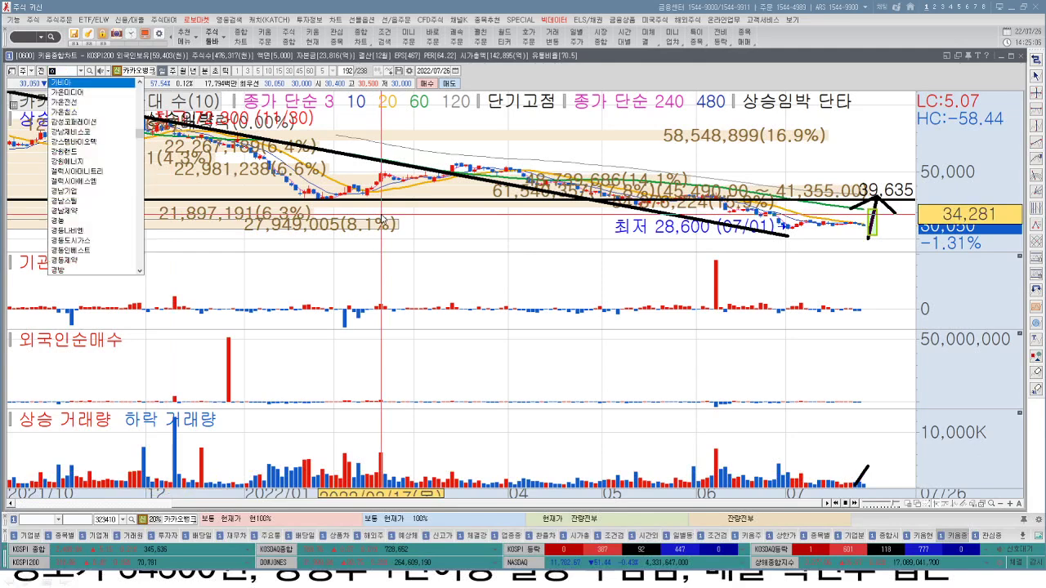
text(하이솔)
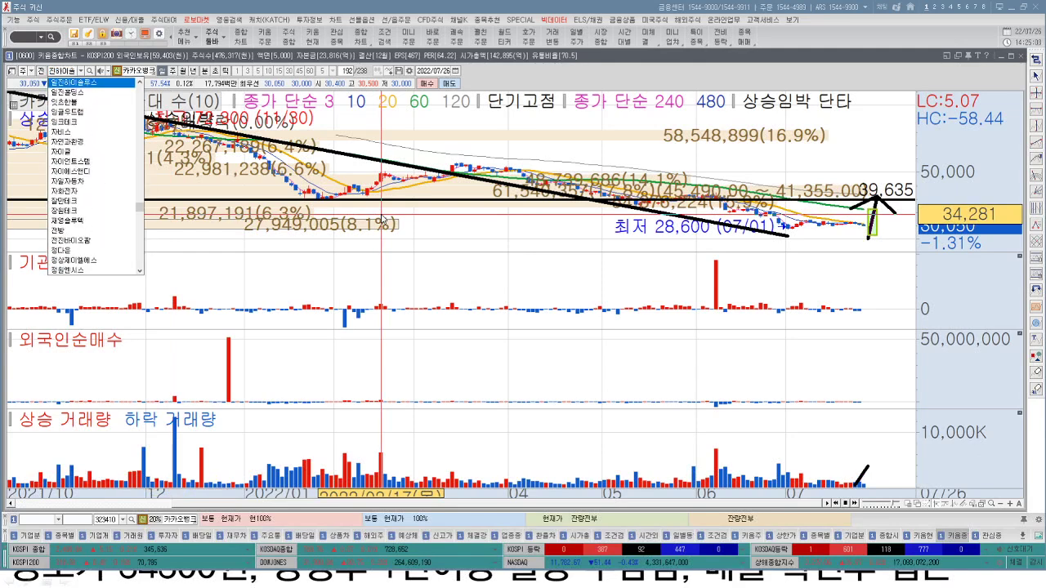
key(Return)
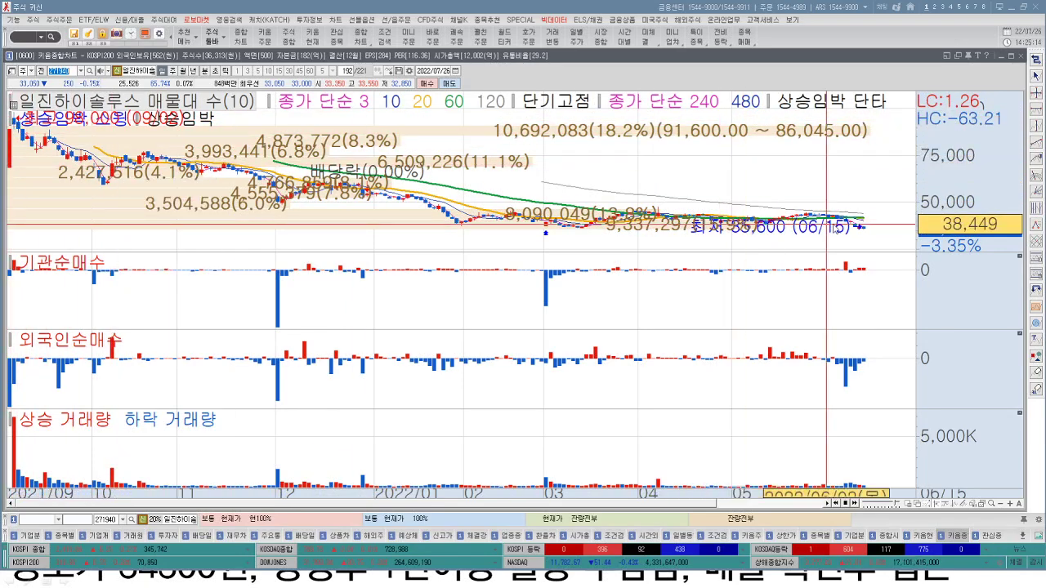
scroll(864, 227, down, 3)
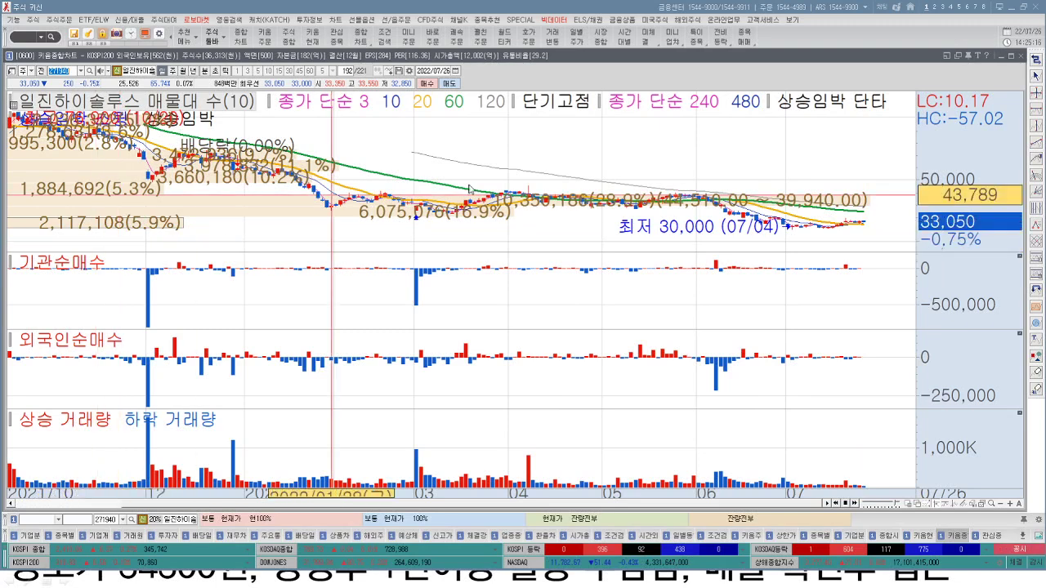
- Draw a horizontal line at about 34,778 on the 일진하이솔루스 chart and box the price zones around it in late June and in July
click(1039, 122)
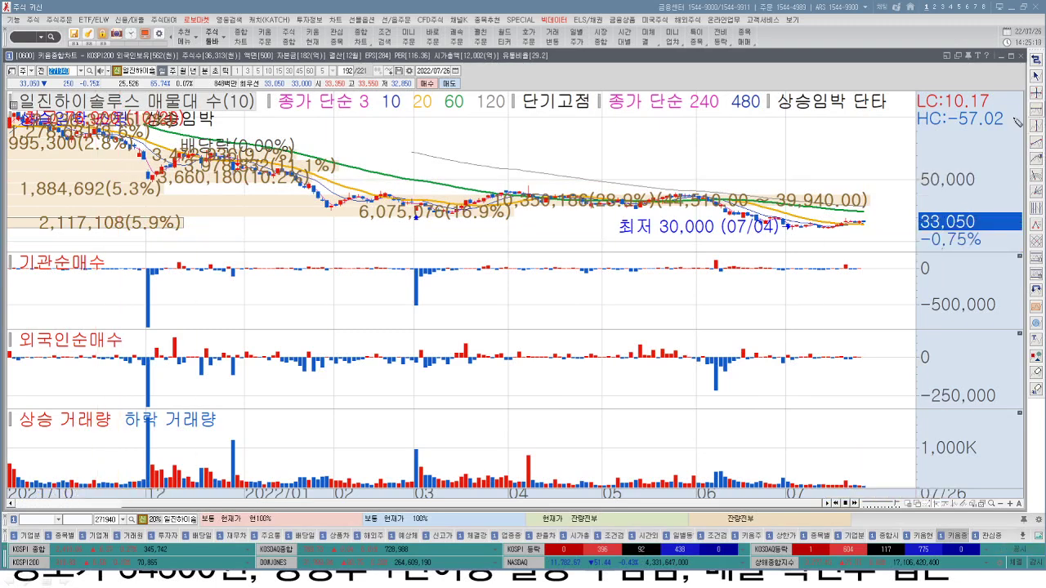
click(805, 217)
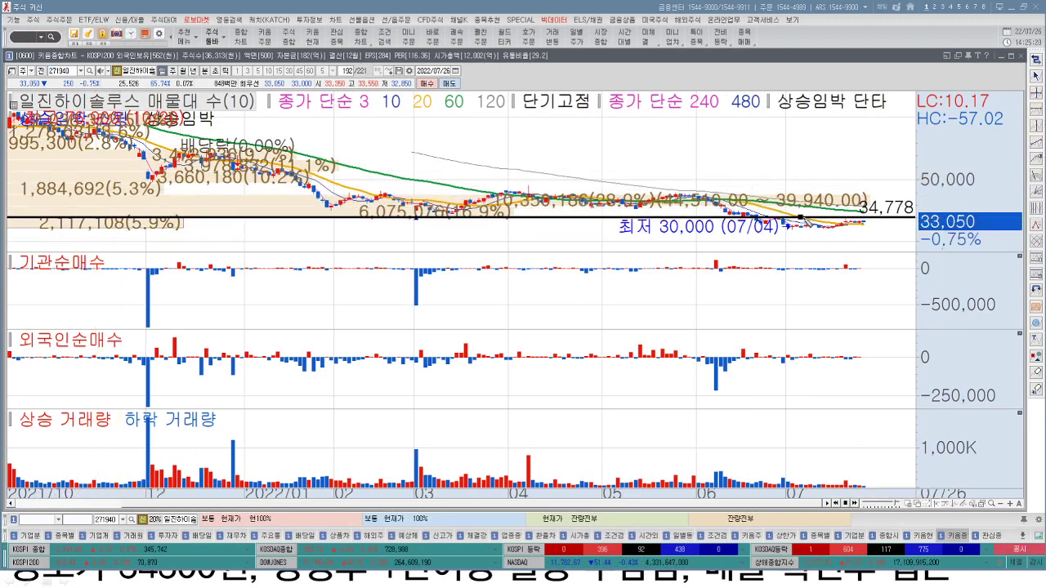
drag(531, 149, 858, 155)
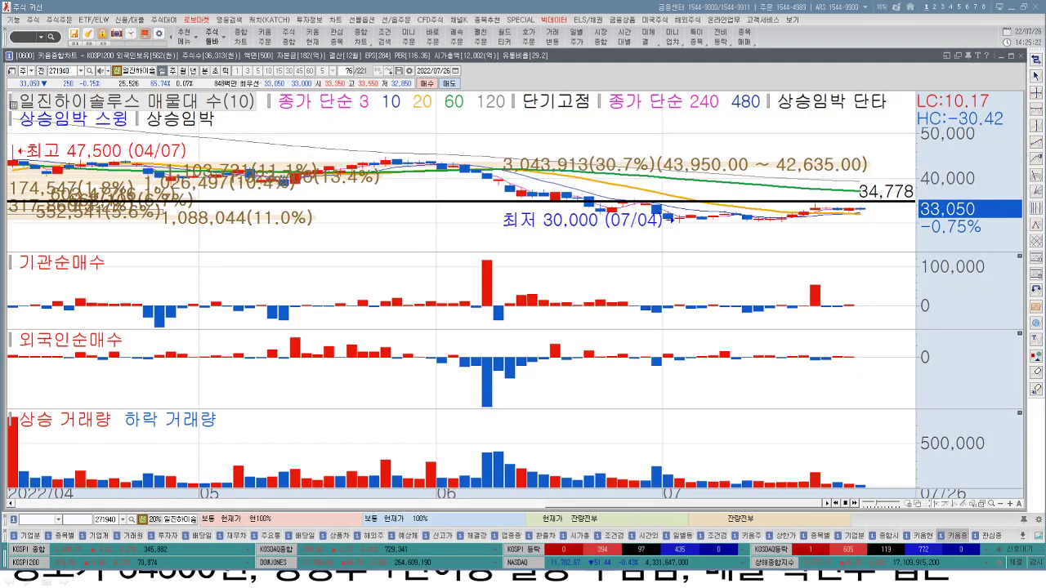
mouse_move(659, 208)
drag(533, 194, 674, 215)
drag(726, 190, 850, 207)
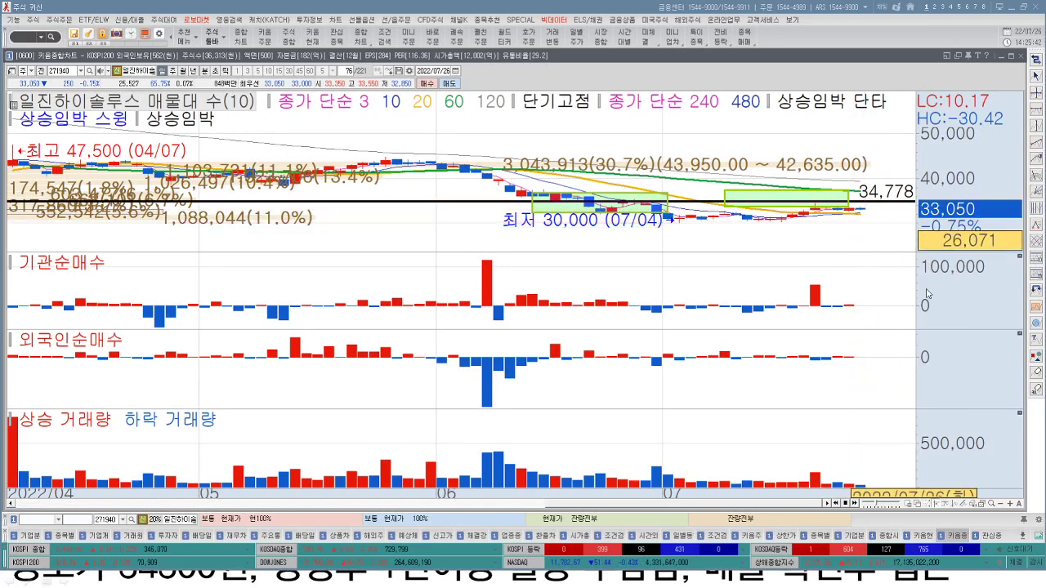
- Examine the recent 일진하이솔루스 candles and the full price history against the horizontal line
scroll(889, 502, down, 5)
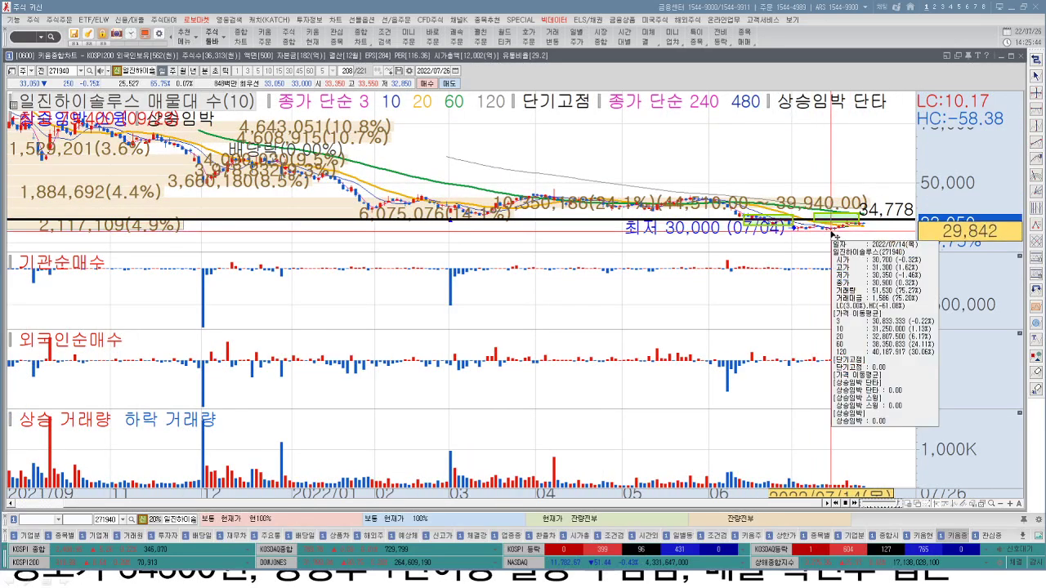
scroll(889, 503, up, 4)
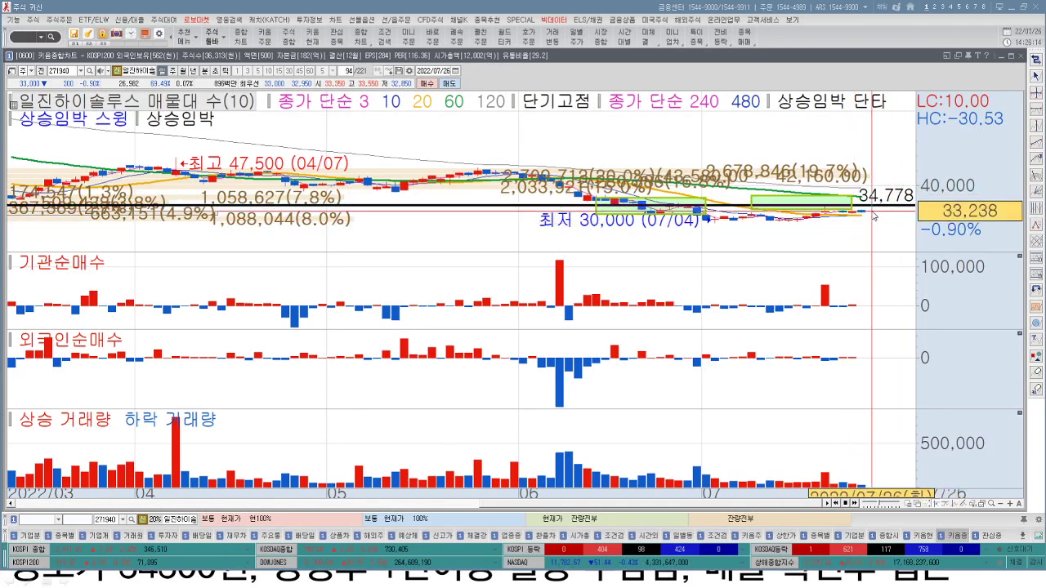
click(897, 508)
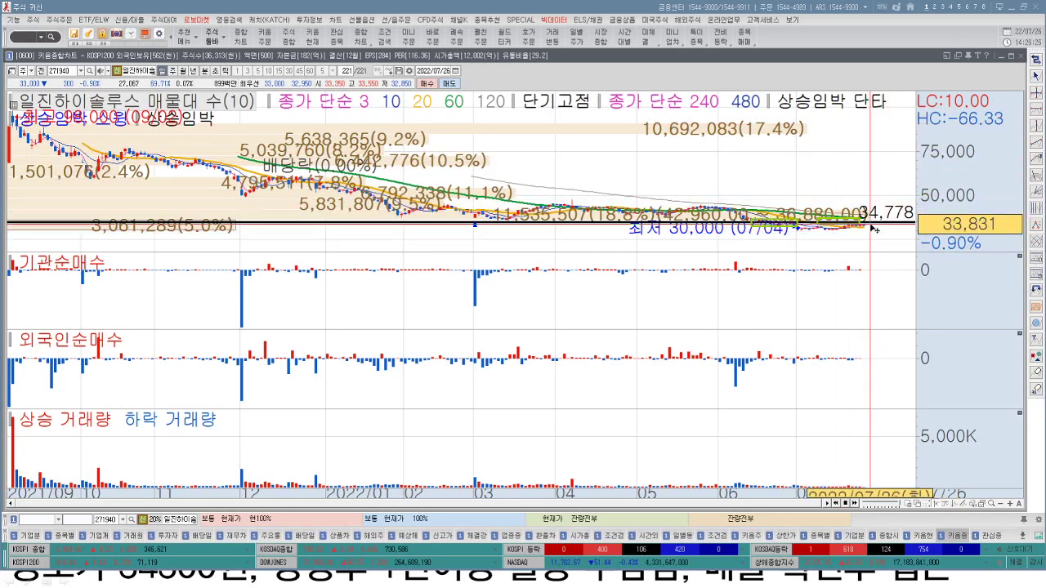
mouse_move(821, 220)
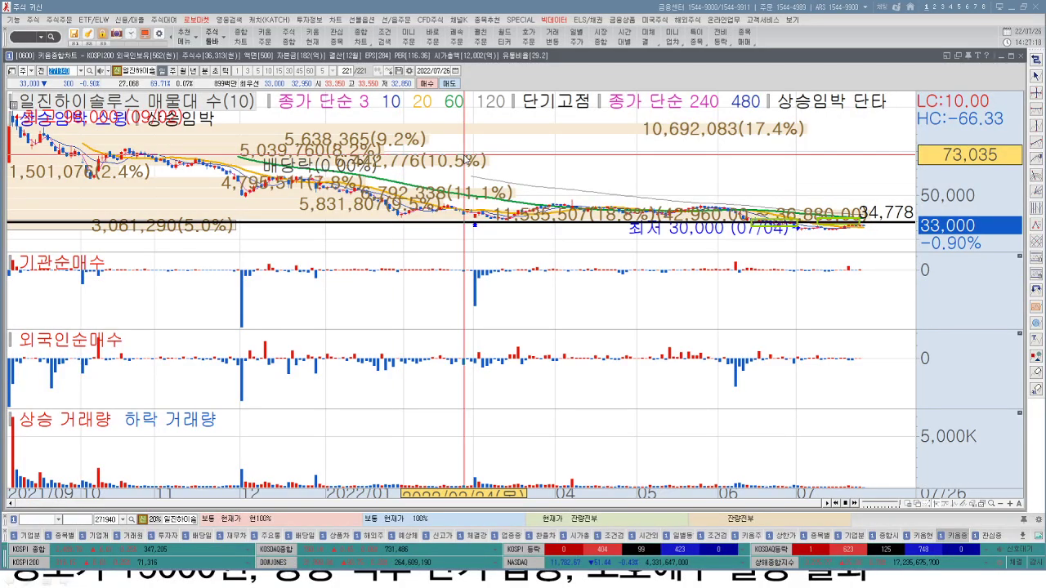
- Load the 맥스트 chart and bring its earlier price history since July 2021 into view
text(맥스트)
key(Return)
scroll(464, 159, up, 5)
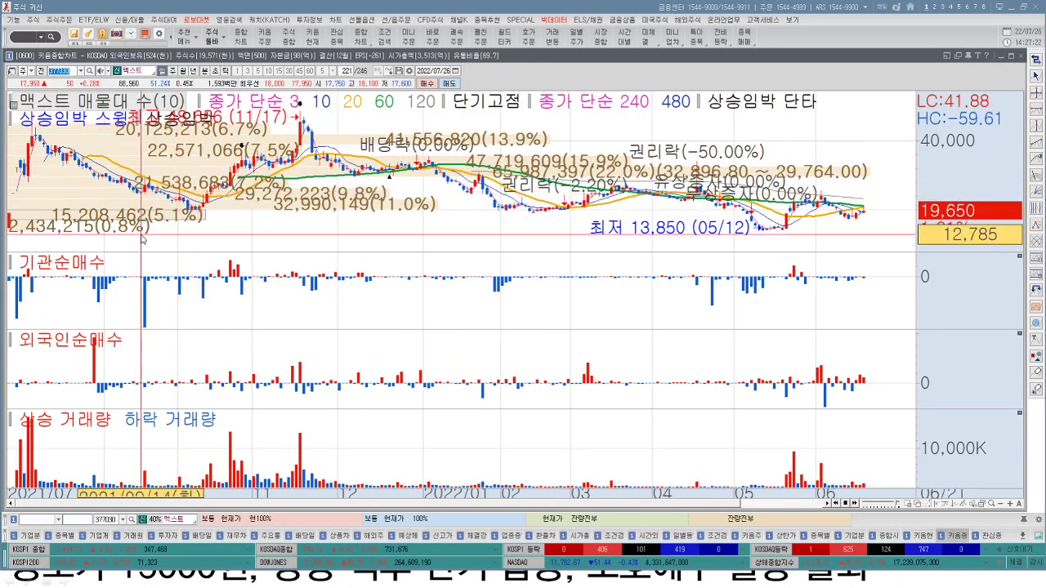
- Switch the 맥스트 chart to weekly candles and trace its 2021 rise, fall and rebound to the November peak with three connected trend lines
click(172, 70)
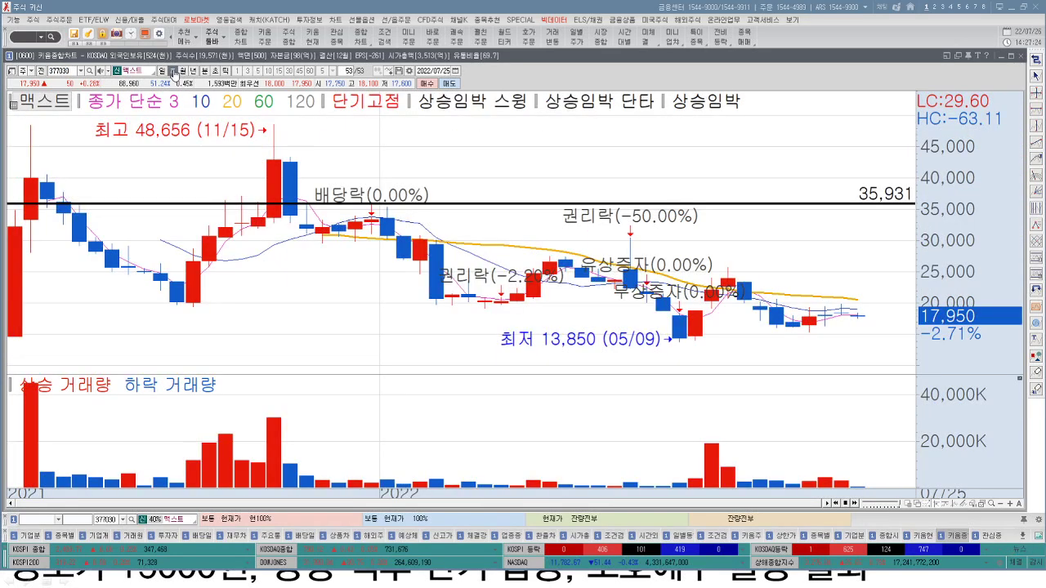
click(51, 208)
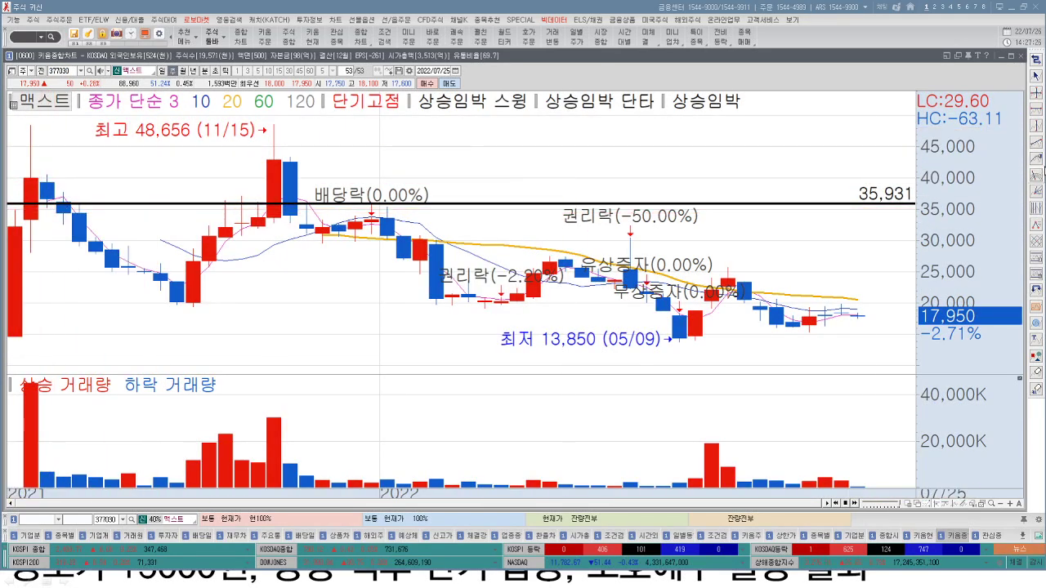
click(14, 316)
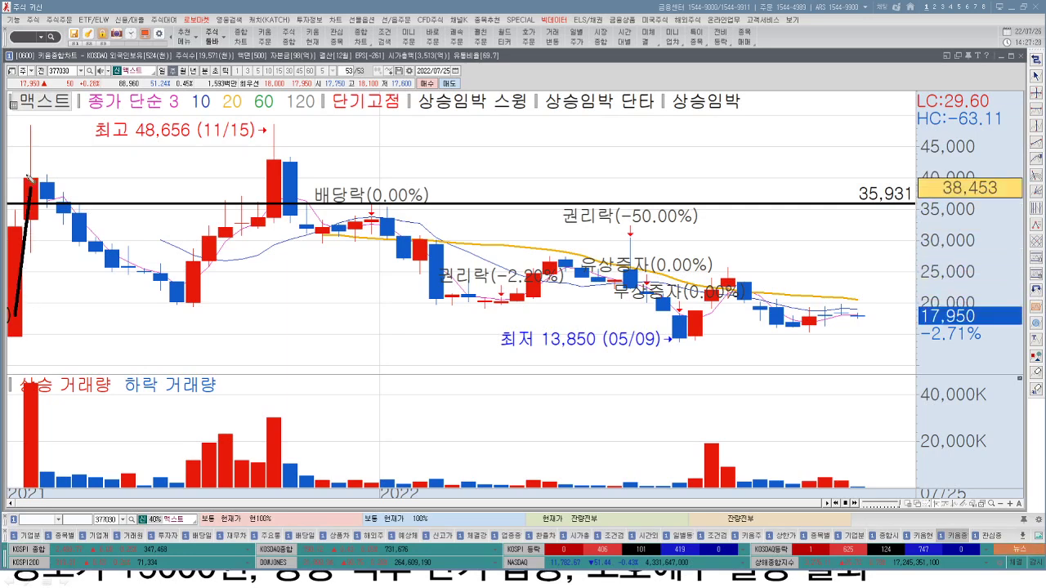
click(47, 119)
click(193, 296)
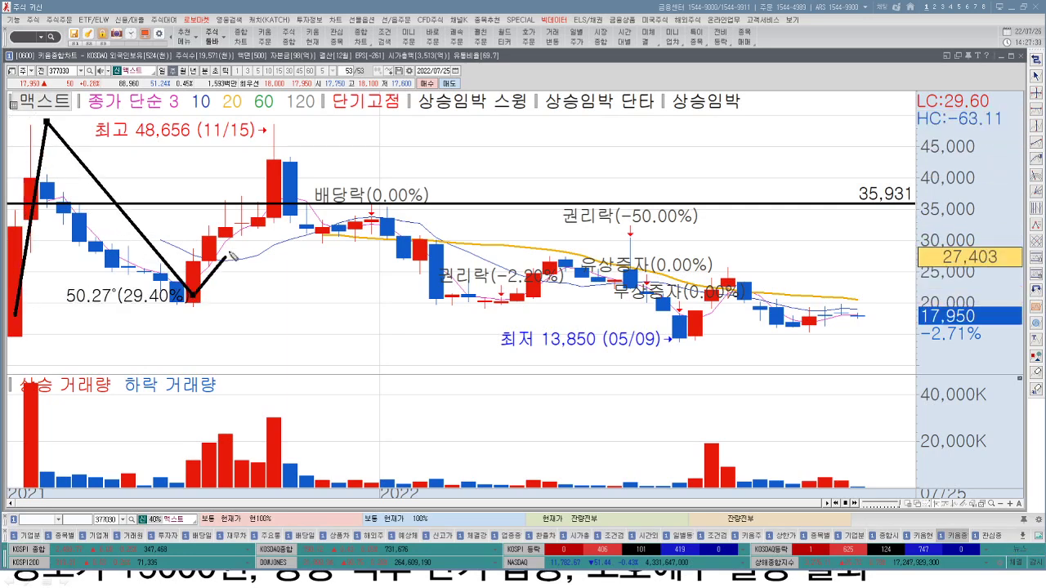
click(274, 146)
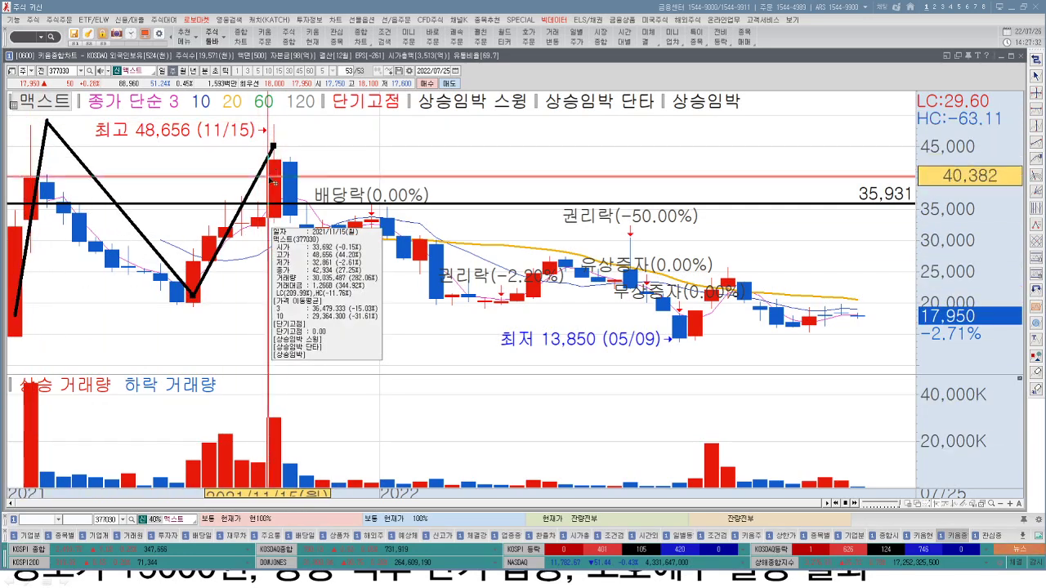
mouse_move(280, 159)
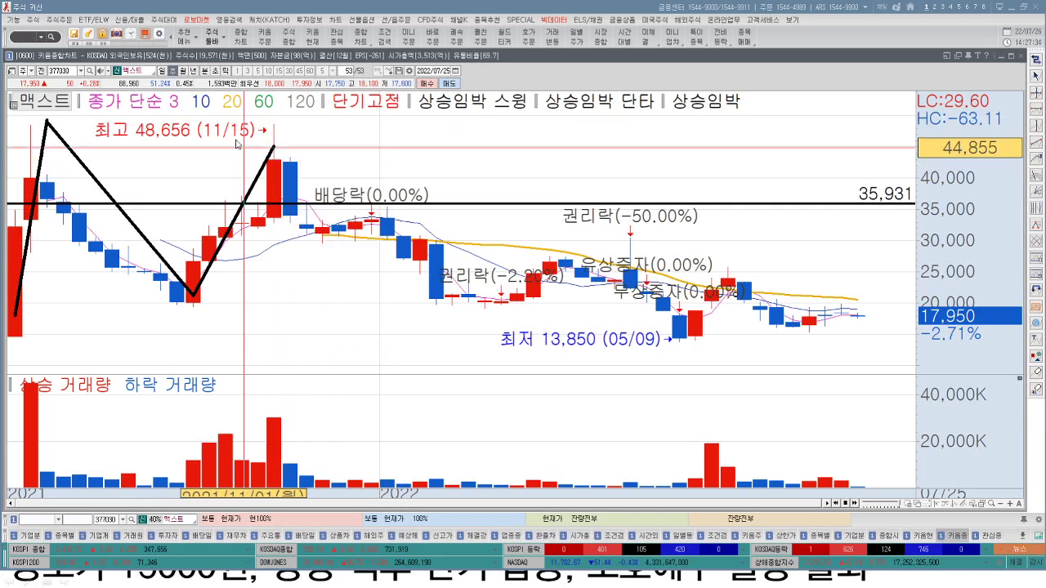